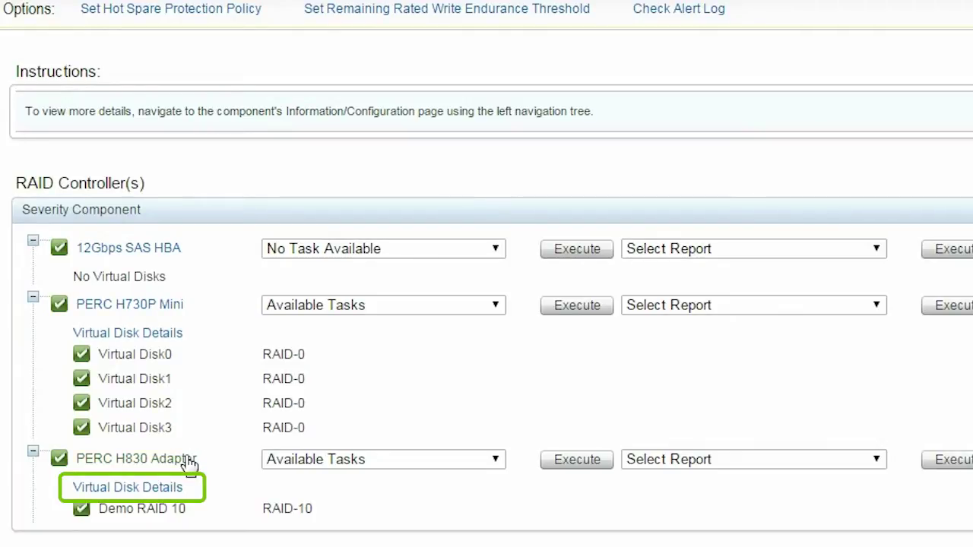
# Step: Show the full details of Demo RAID 10's six member physical disks on the PERC H830
pyautogui.click(132, 491)
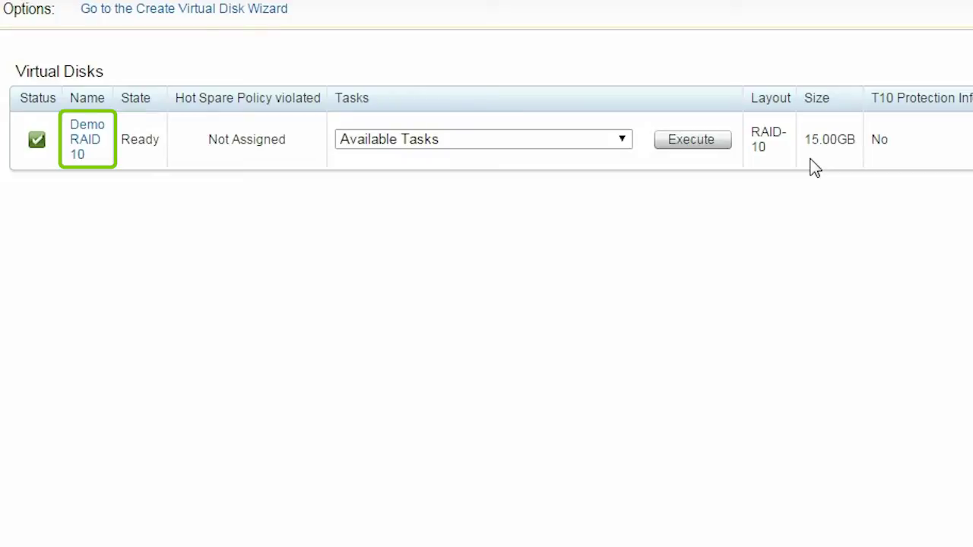
pyautogui.click(92, 152)
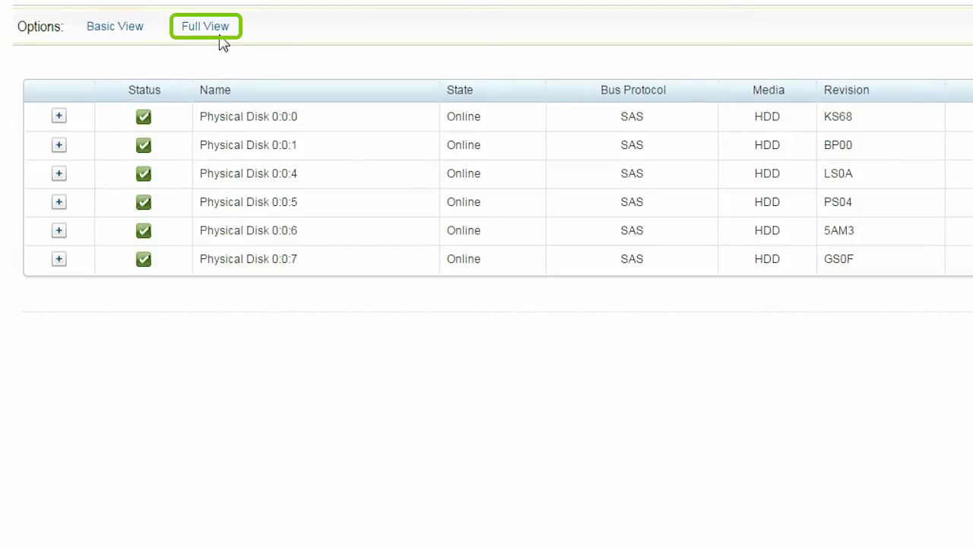
pyautogui.click(220, 34)
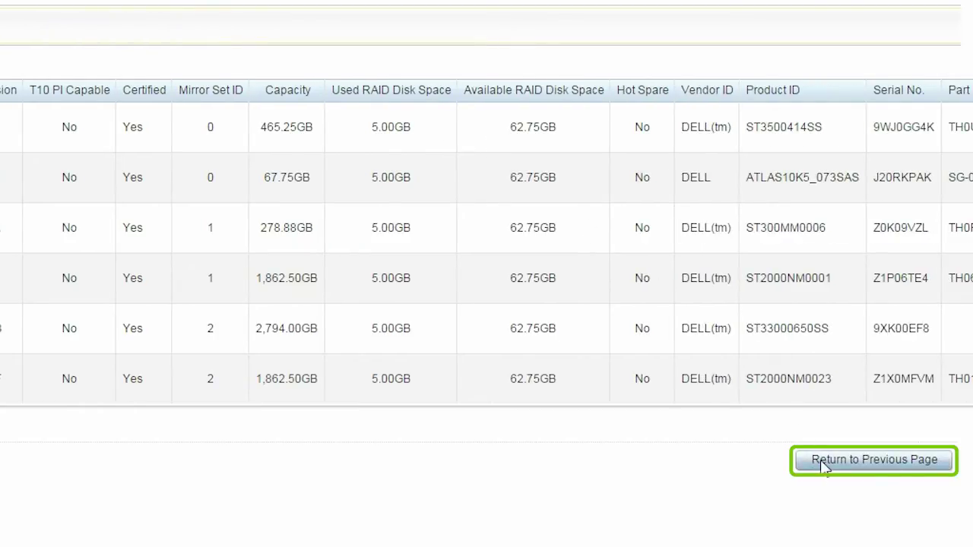
# Step: Return to the PERC H830 virtual disk list showing Demo RAID 10 at 15.00GB
pyautogui.click(824, 465)
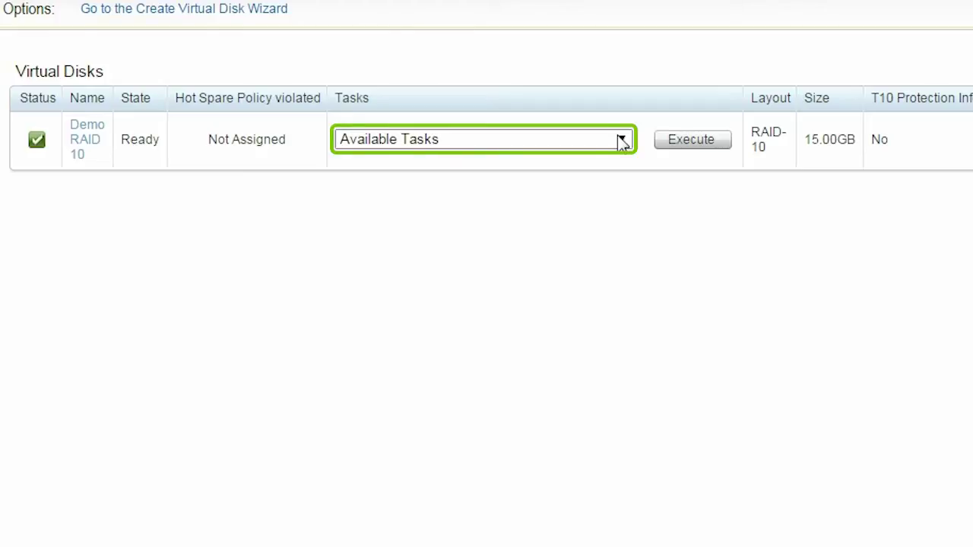
# Step: Run the Reconfigure task on Demo RAID 10 to reach step 1 of the wizard
pyautogui.click(622, 141)
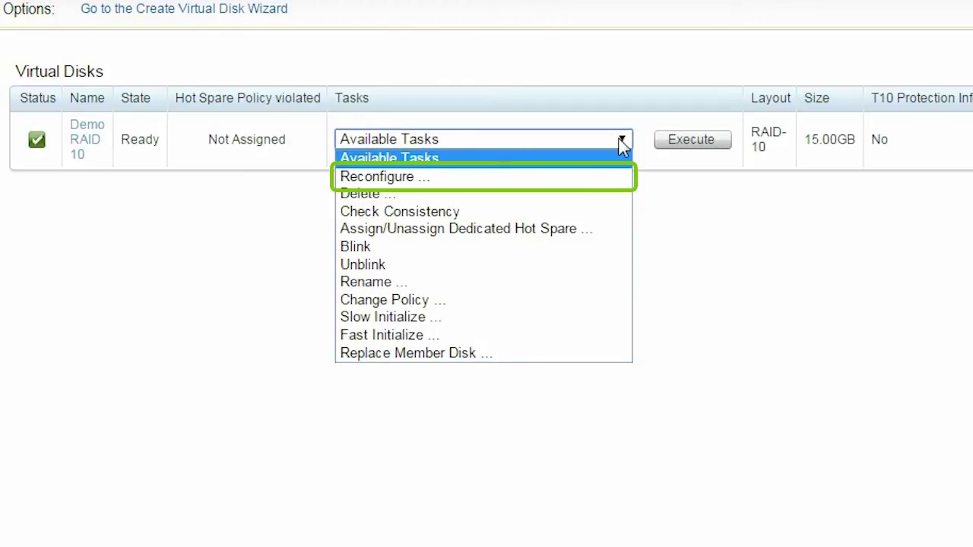
pyautogui.click(583, 181)
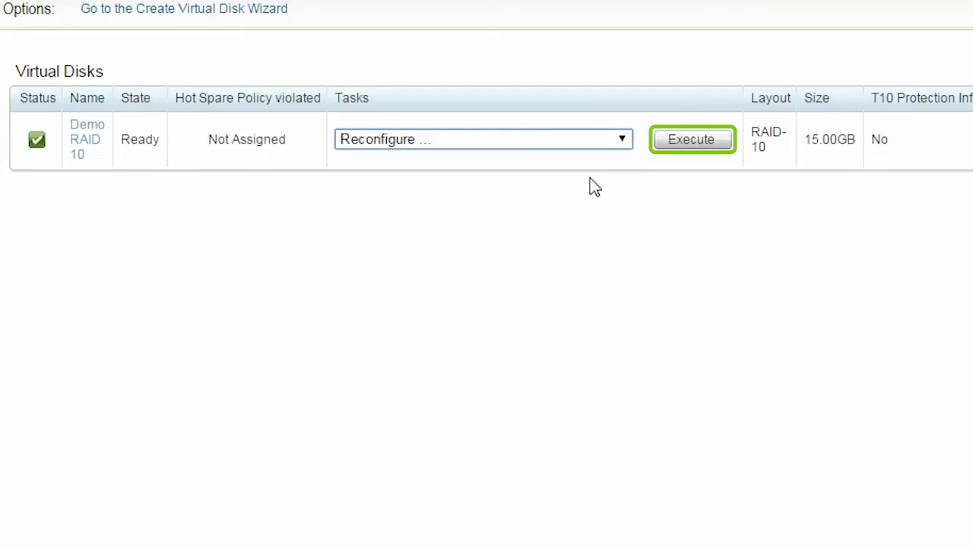
pyautogui.click(721, 148)
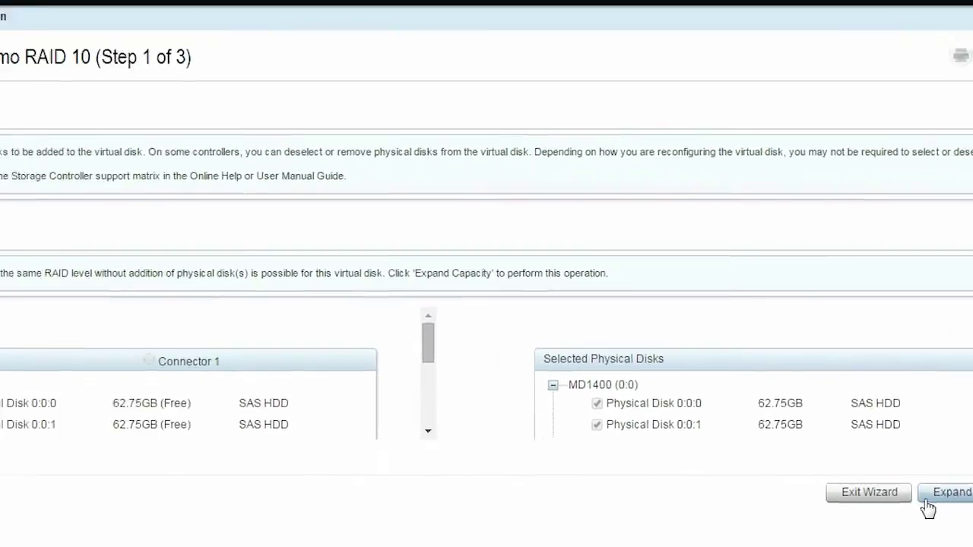
# Step: Choose Expand Capacity with a 5 percent size for the RAID-10 disk and continue
pyautogui.click(747, 526)
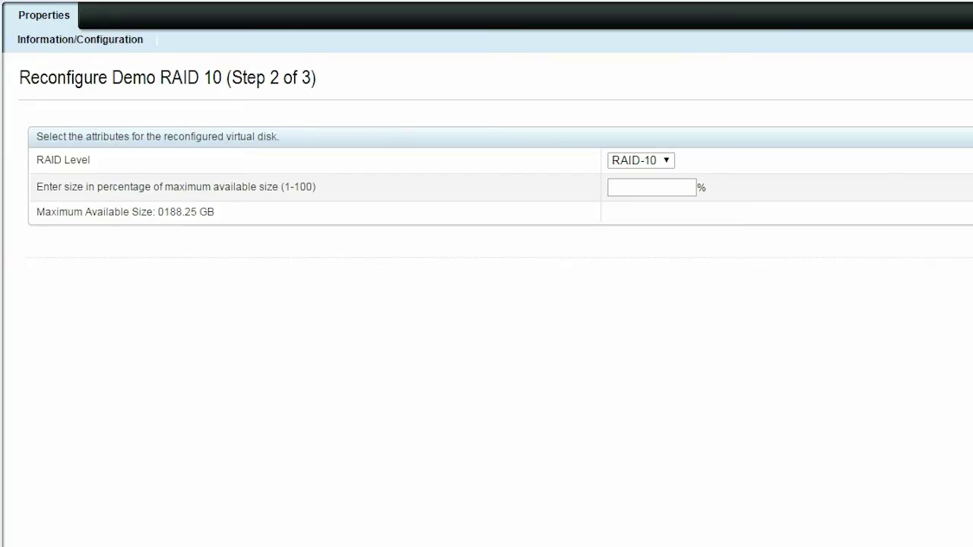
pyautogui.click(629, 189)
pyautogui.write('5')
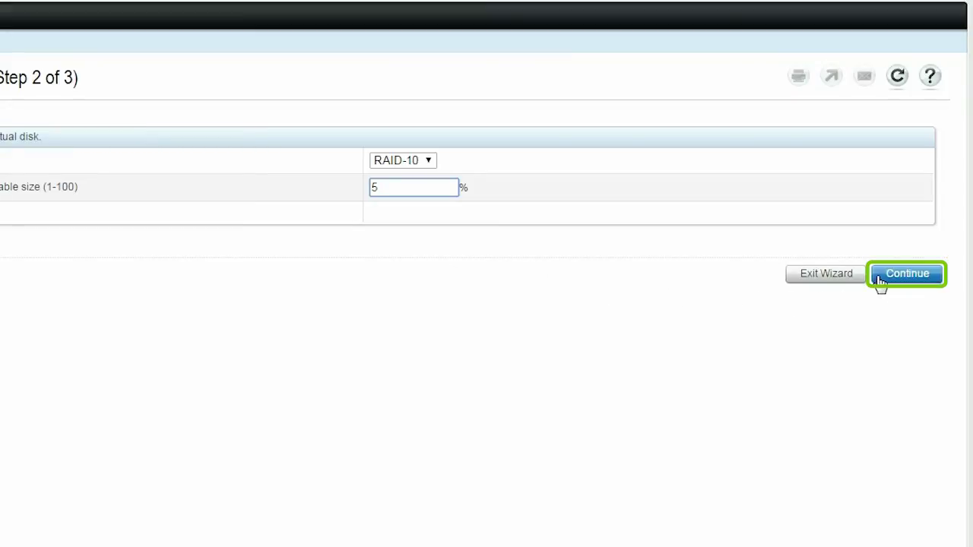
pyautogui.click(878, 280)
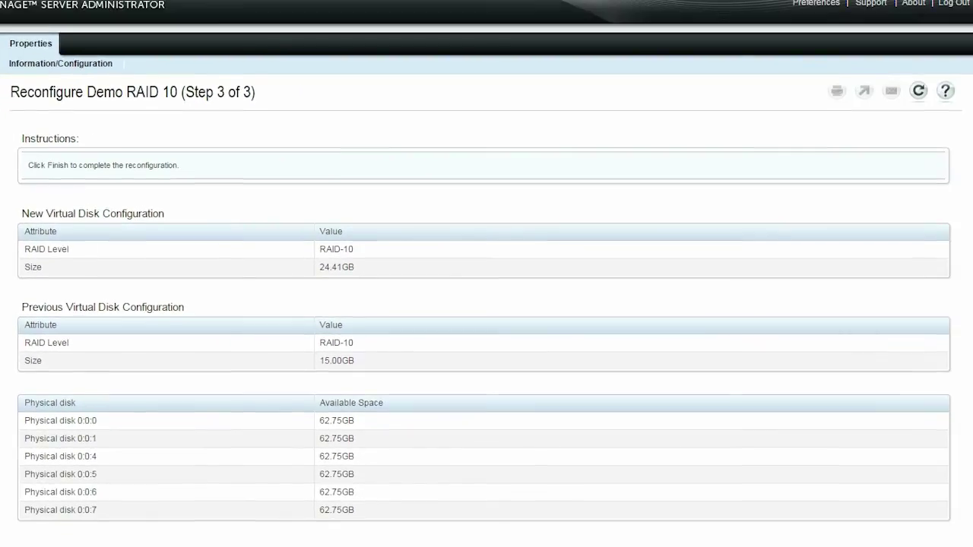
# Step: Finish the reconfiguration so Demo RAID 10 grows to 24.41GB
pyautogui.scroll(-2, 487, 304)
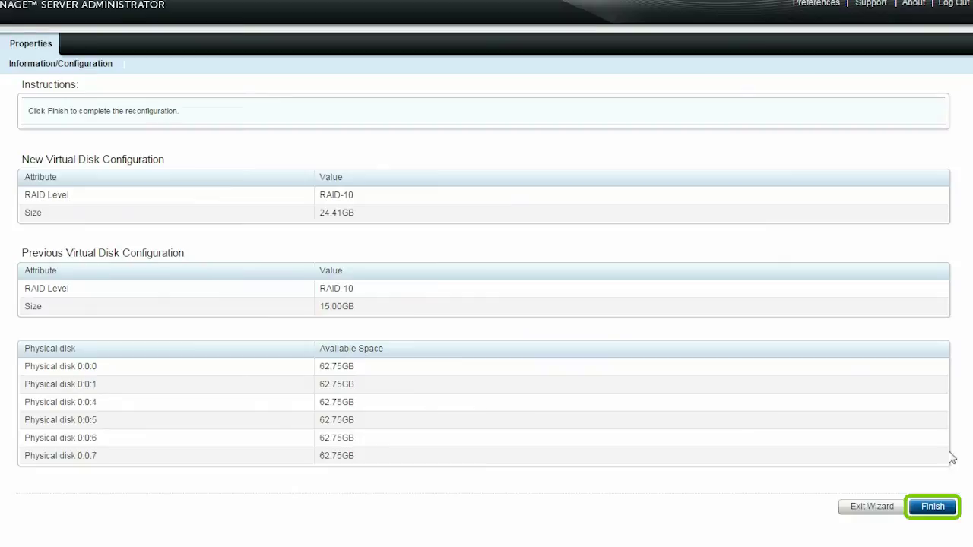
pyautogui.click(949, 508)
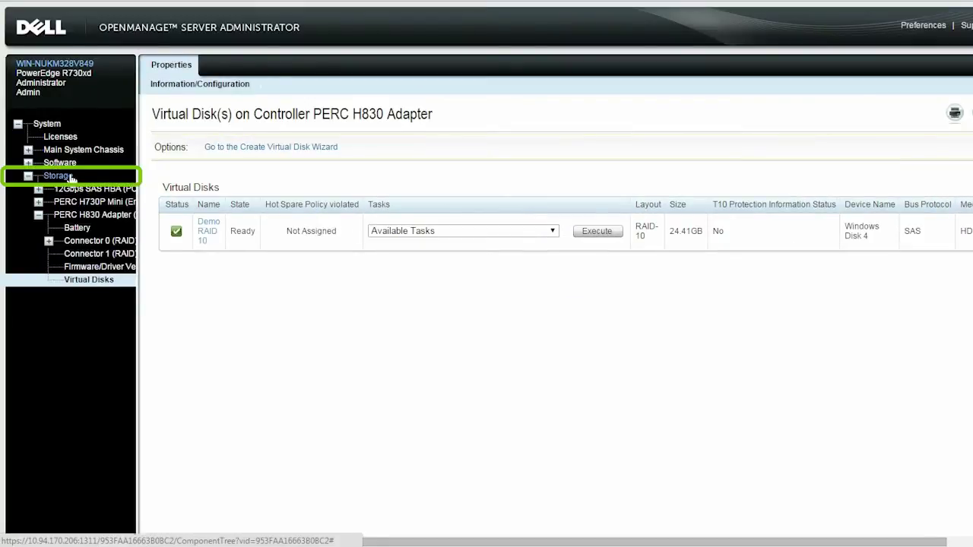
# Step: Open the Alert Log from the Storage Dashboard to see the reconfiguration events
pyautogui.click(72, 177)
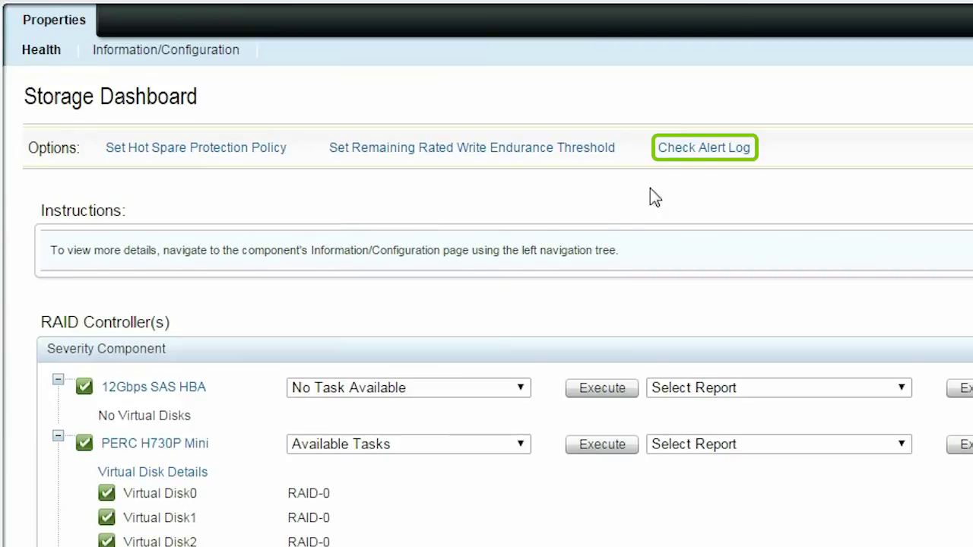
pyautogui.click(686, 155)
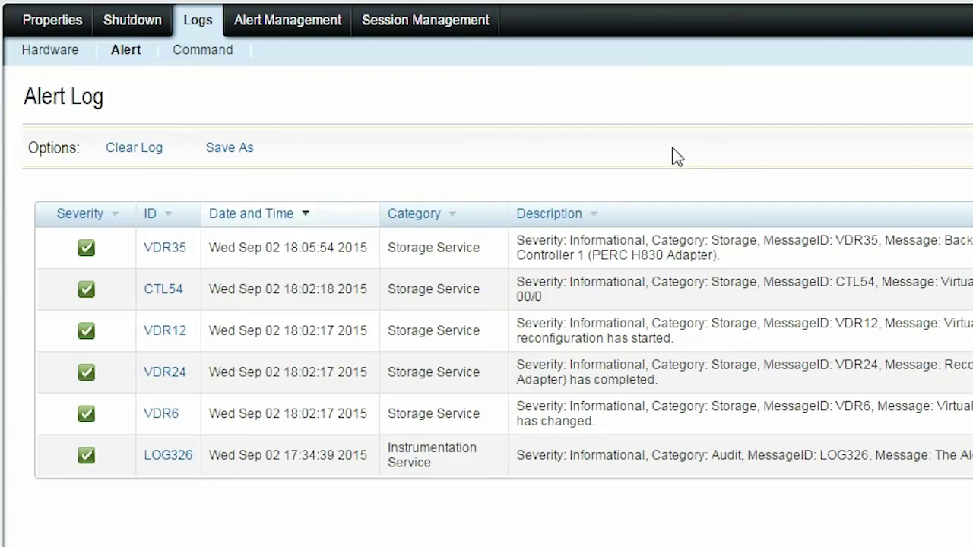